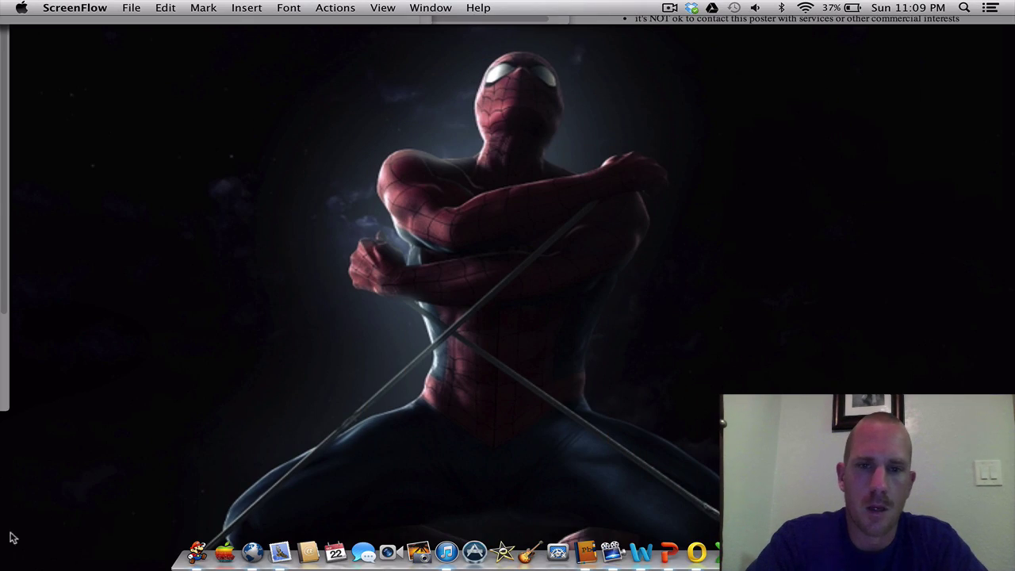
# Log in to Blendspace with the saved account e-mail and the account password
pyautogui.press('F11')
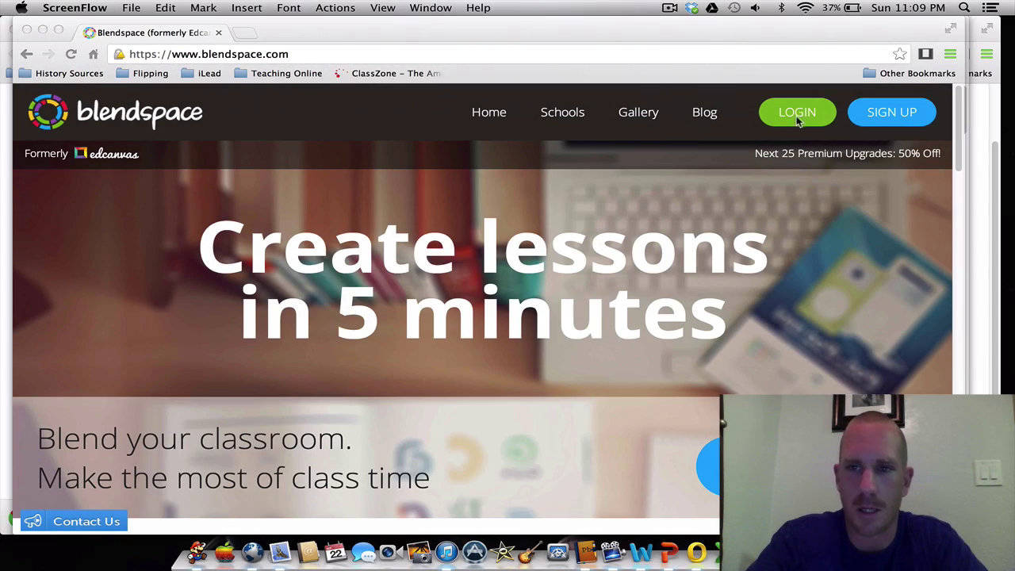
pyautogui.click(800, 115)
pyautogui.click(799, 115)
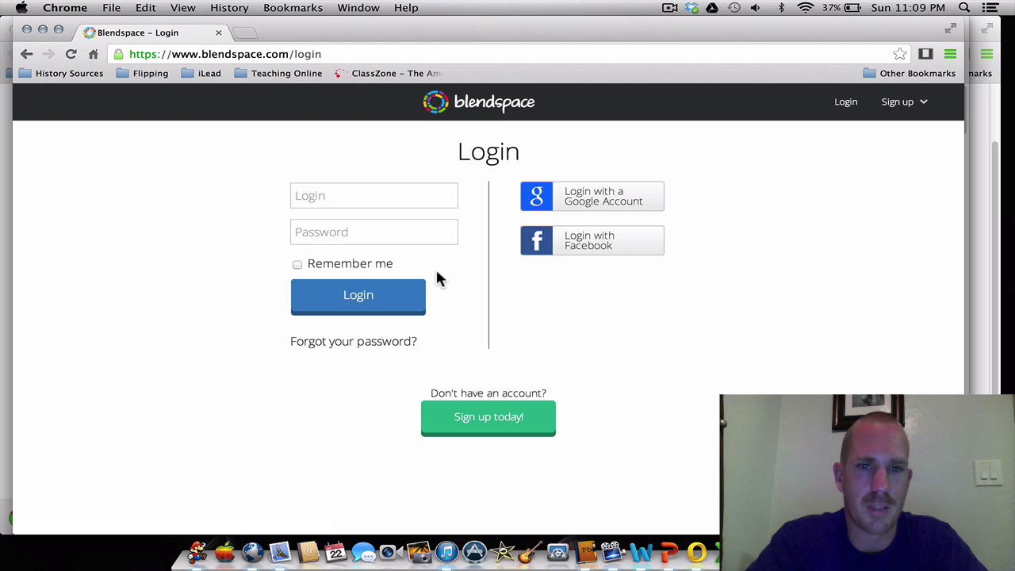
pyautogui.click(371, 195)
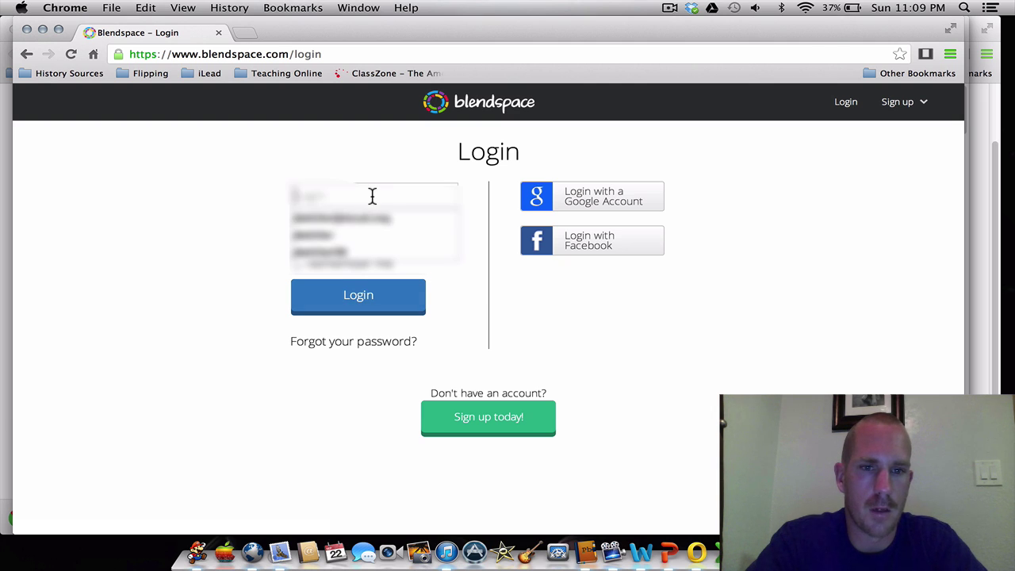
pyautogui.click(370, 213)
pyautogui.click(370, 234)
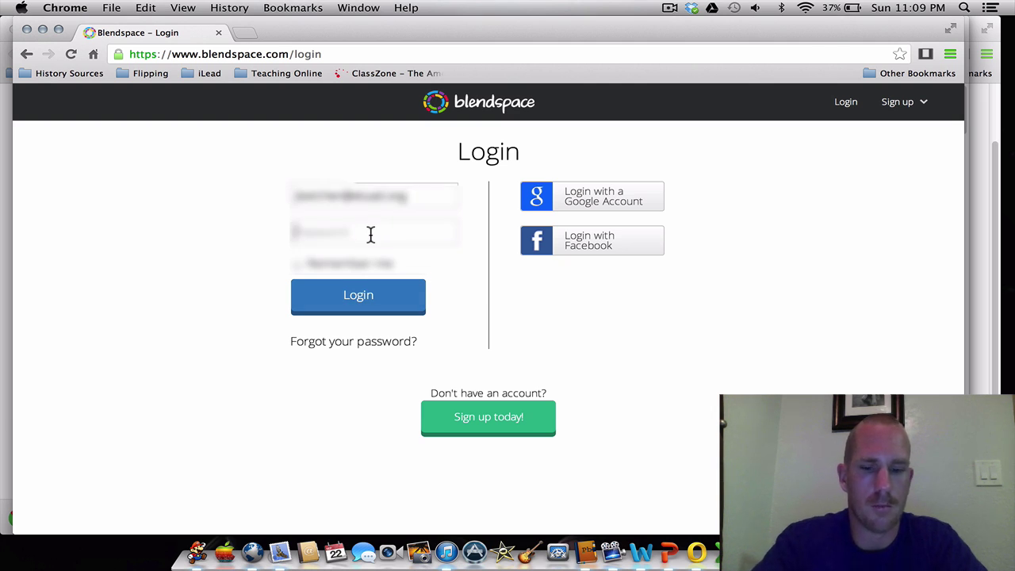
pyautogui.write('•••••')
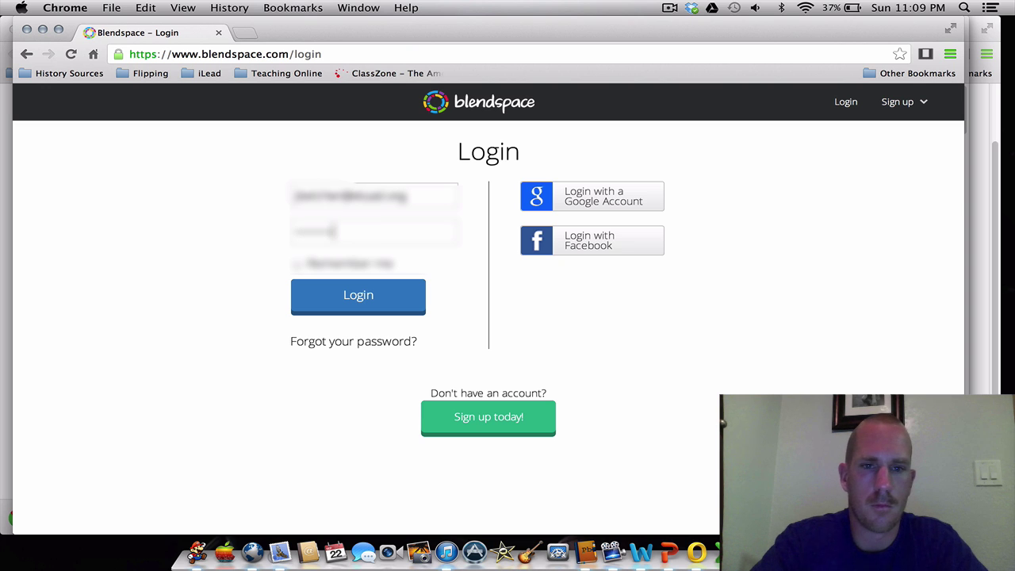
pyautogui.click(366, 302)
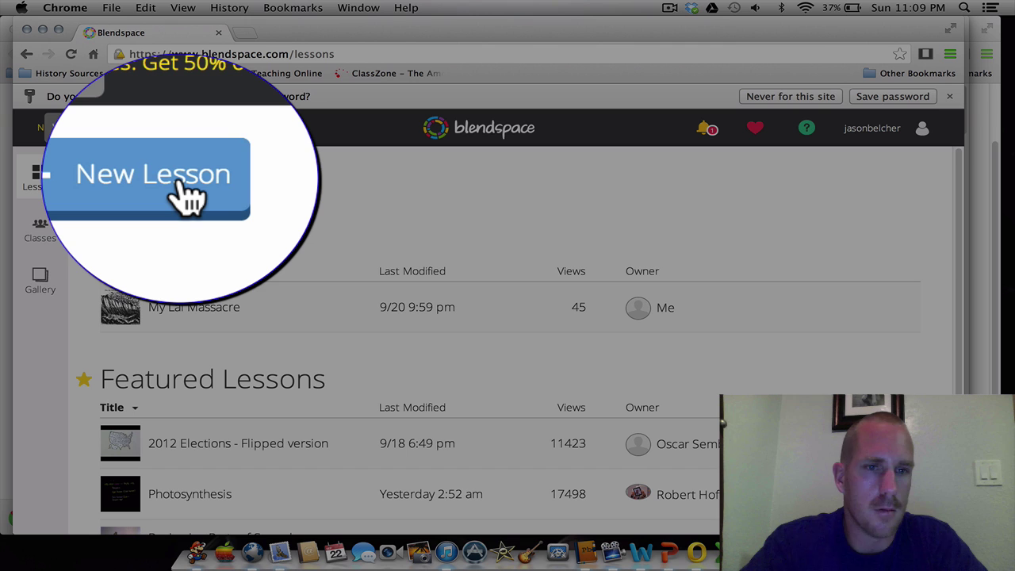
# Create a new lesson with "Gold Rush" as its canvas topic
pyautogui.click(183, 188)
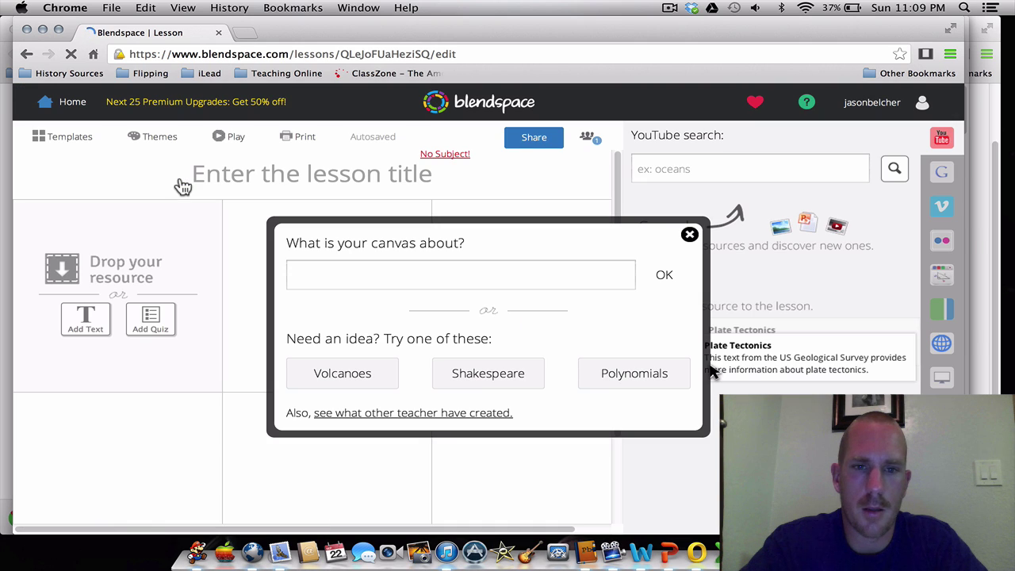
pyautogui.click(380, 273)
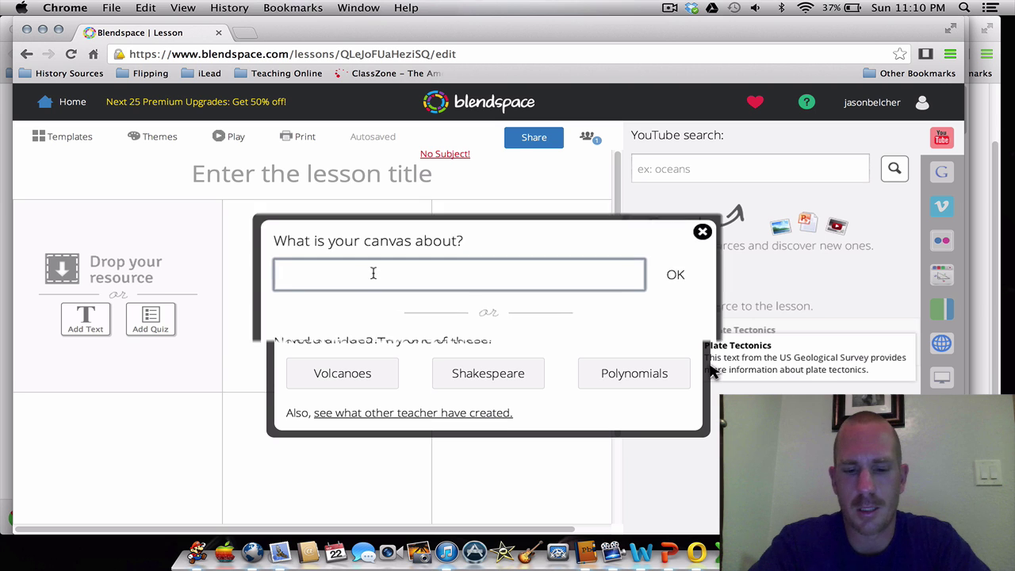
pyautogui.write('Gold Rush')
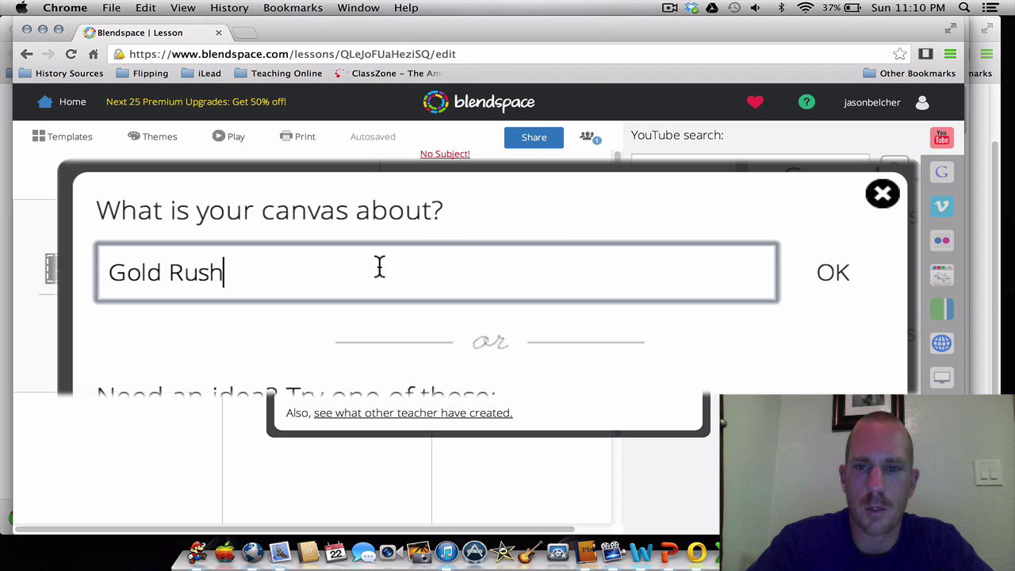
pyautogui.click(839, 279)
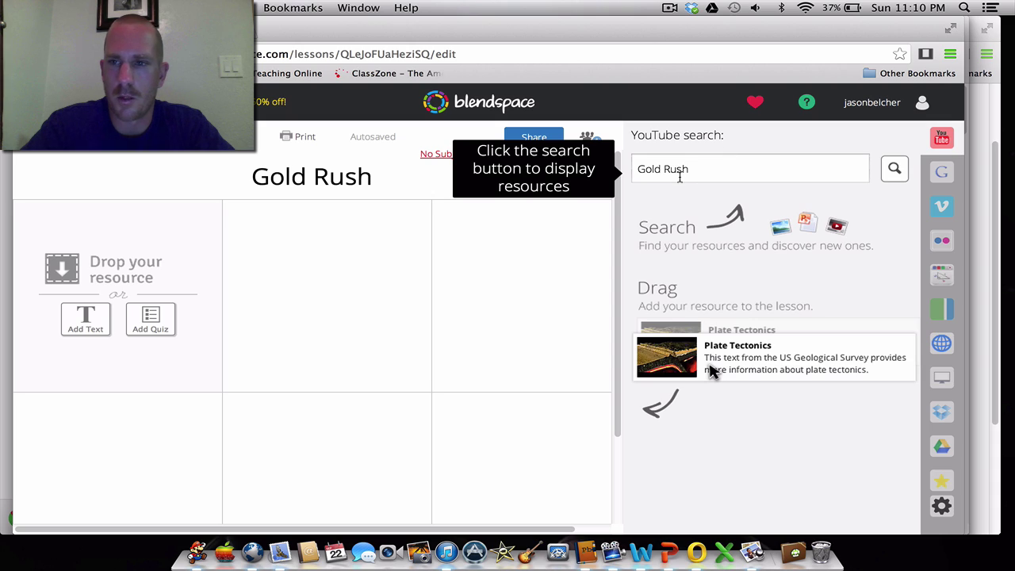
# Find Google images for Gold Rush and place the Gold Rush Bubble Gum picture in the lesson's second tile
pyautogui.moveTo(939, 48)
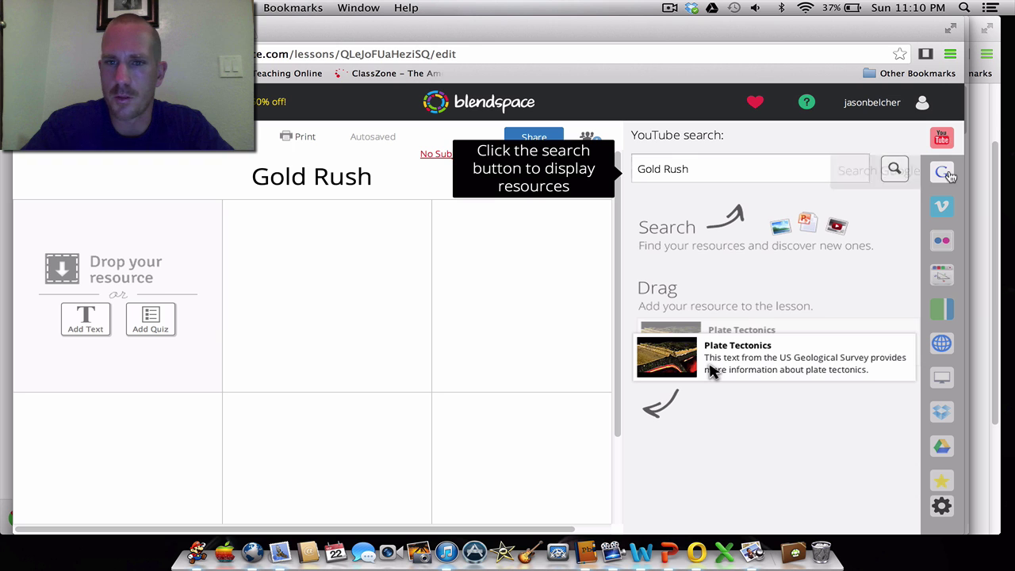
pyautogui.click(943, 172)
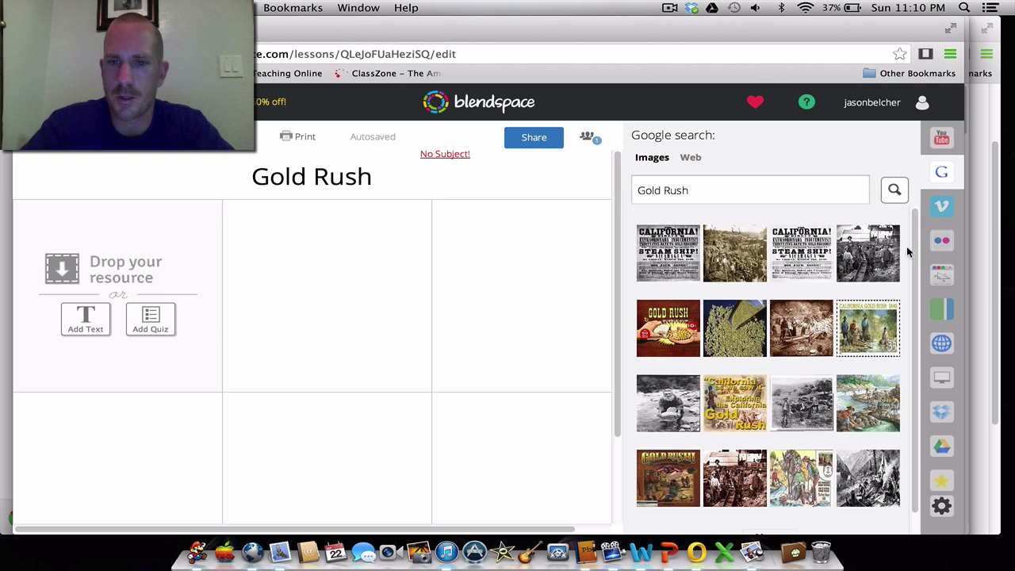
pyautogui.moveTo(806, 116)
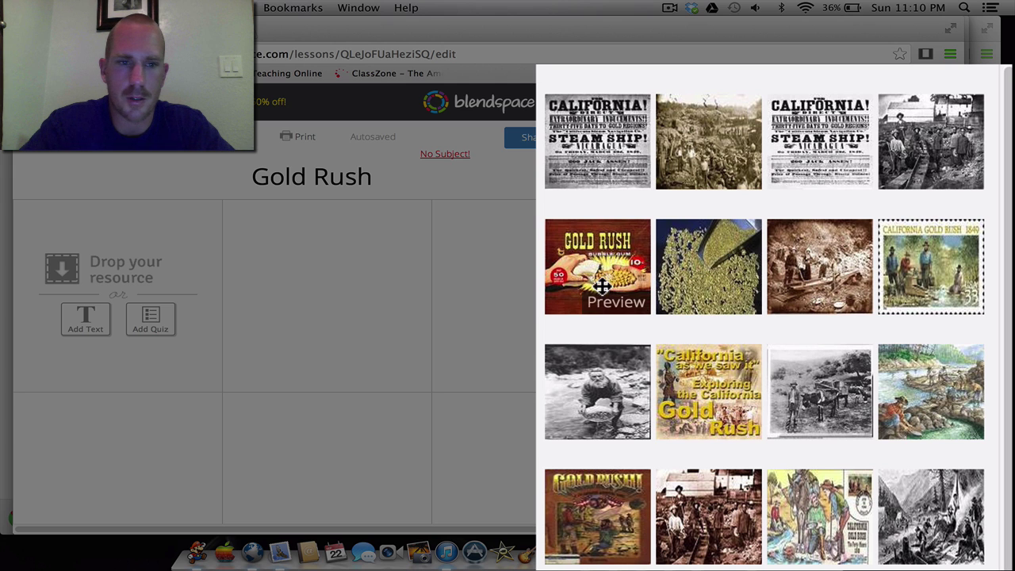
pyautogui.moveTo(602, 287); pyautogui.dragTo(274, 283)
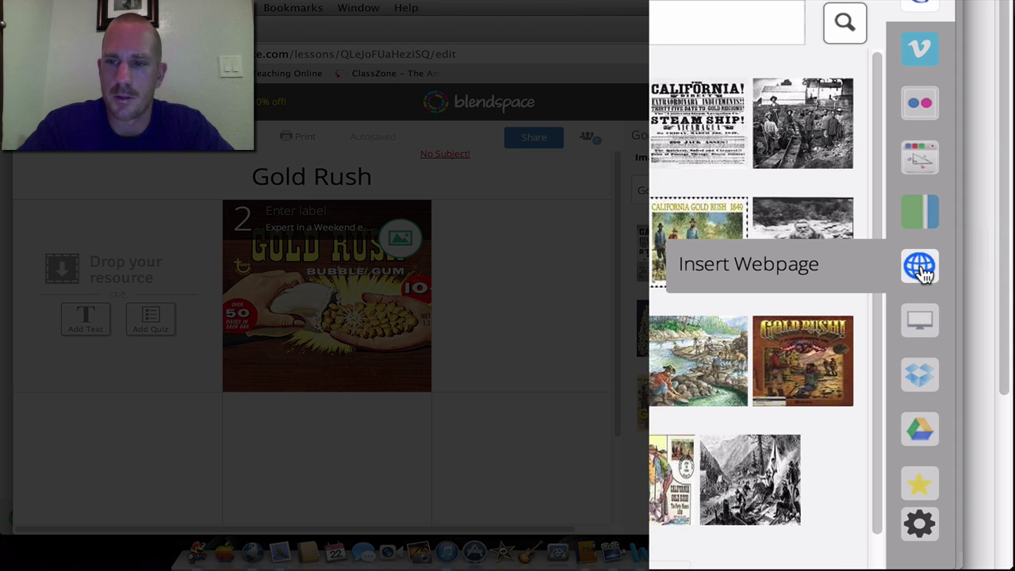
# Look through the webpage, Dropbox and Google Drive options for adding lesson resources
pyautogui.click(919, 268)
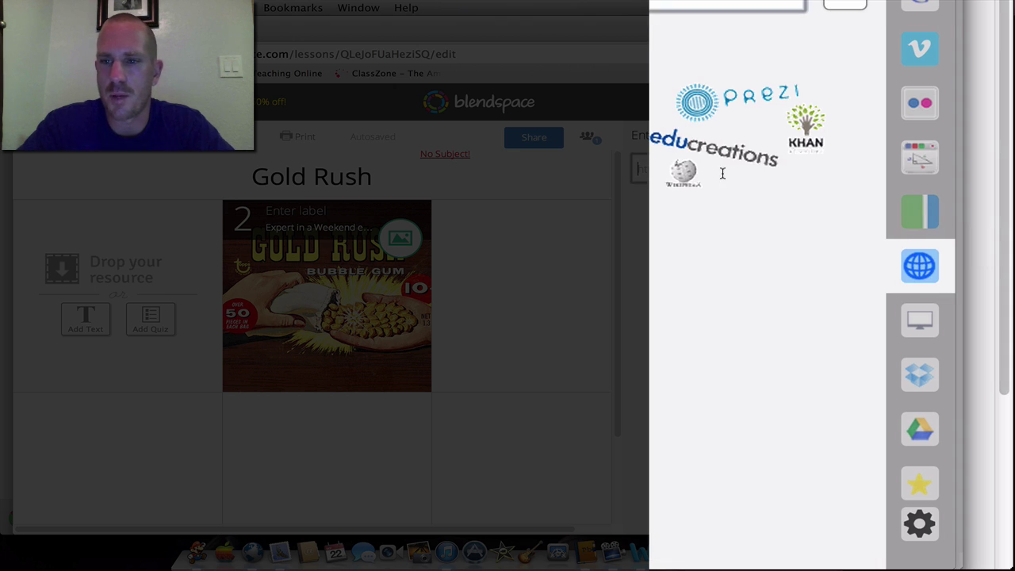
pyautogui.click(921, 371)
pyautogui.click(929, 430)
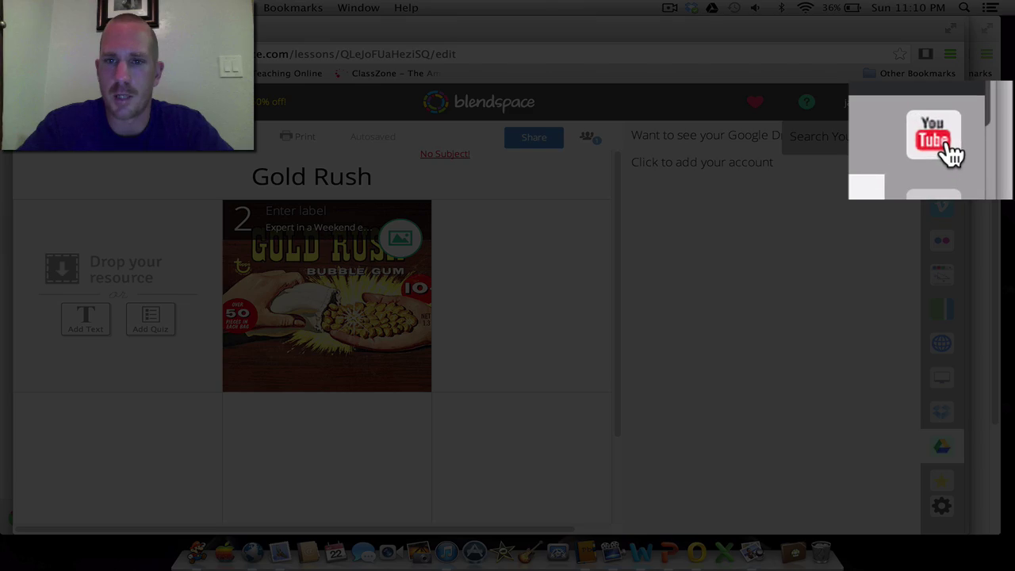
# Add the YouTube video "Todd's Favor to Parker | Gold Rush: South America" to the lesson's third tile
pyautogui.click(944, 141)
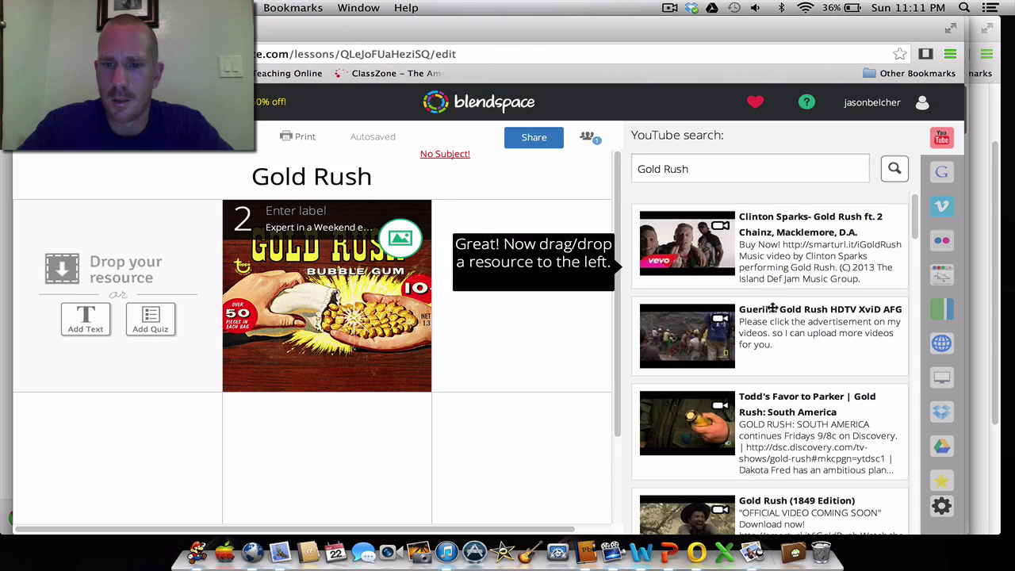
pyautogui.moveTo(785, 346)
pyautogui.scroll(-1, 786, 349)
pyautogui.moveTo(785, 406)
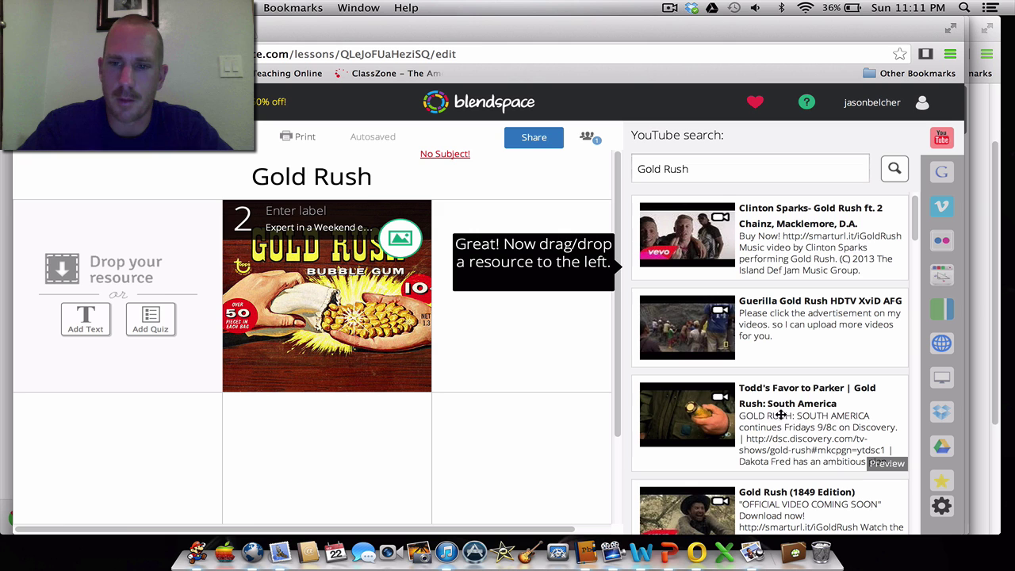
pyautogui.moveTo(785, 406); pyautogui.dragTo(524, 313)
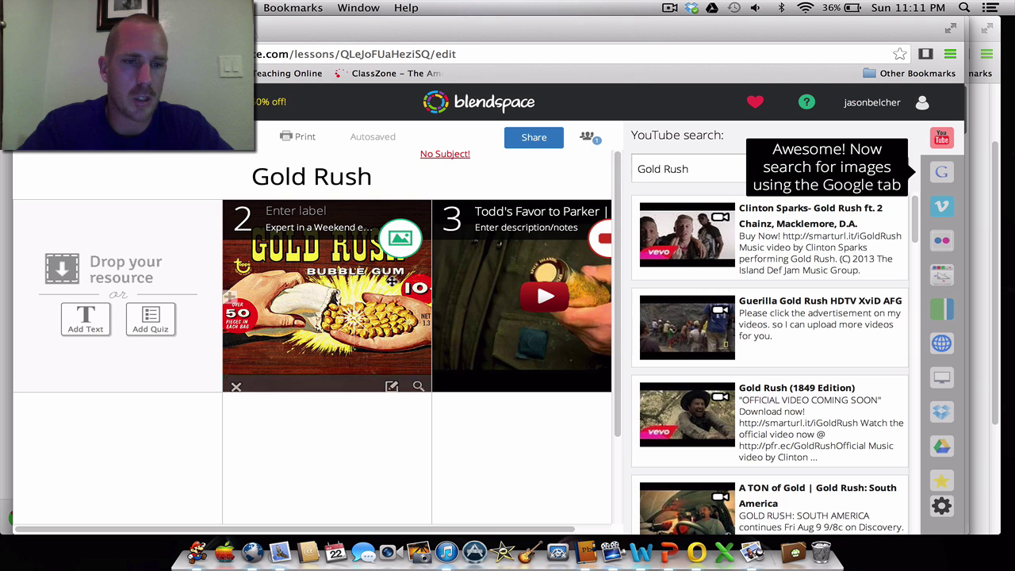
# Add a text resource reading "Gold Rush" to the lesson's first tile
pyautogui.click(86, 320)
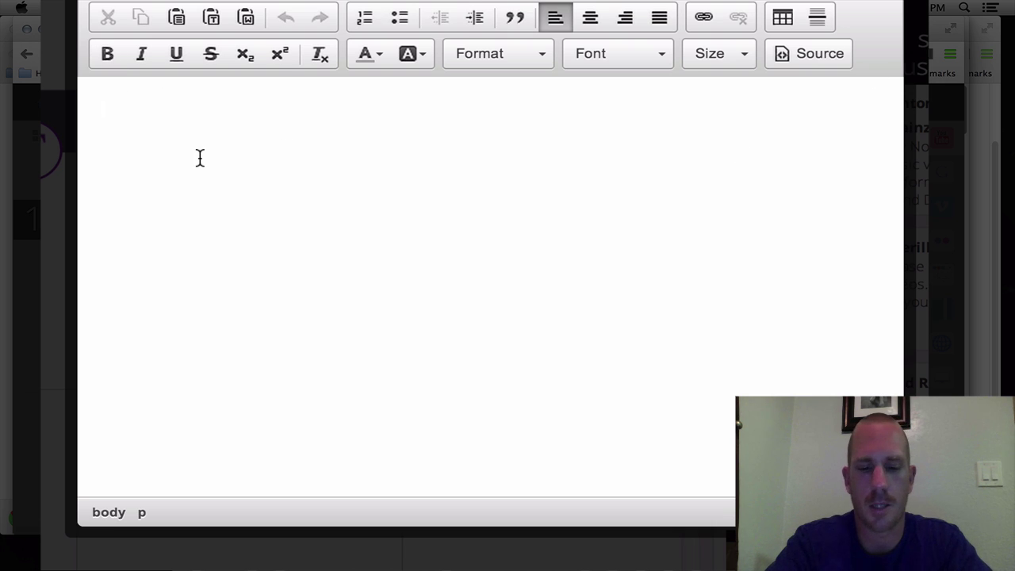
pyautogui.write('GOld ')
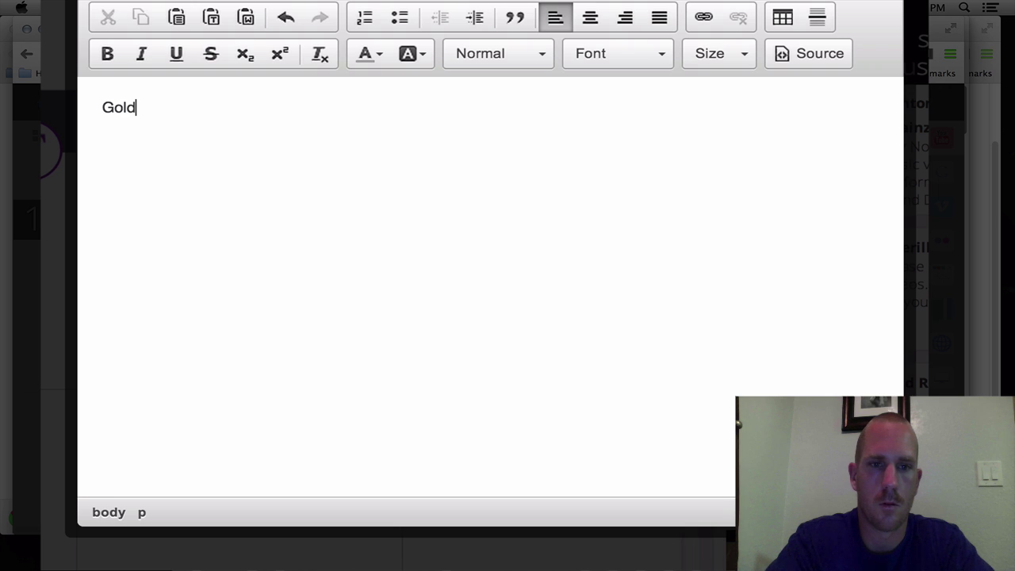
pyautogui.write(' Rush')
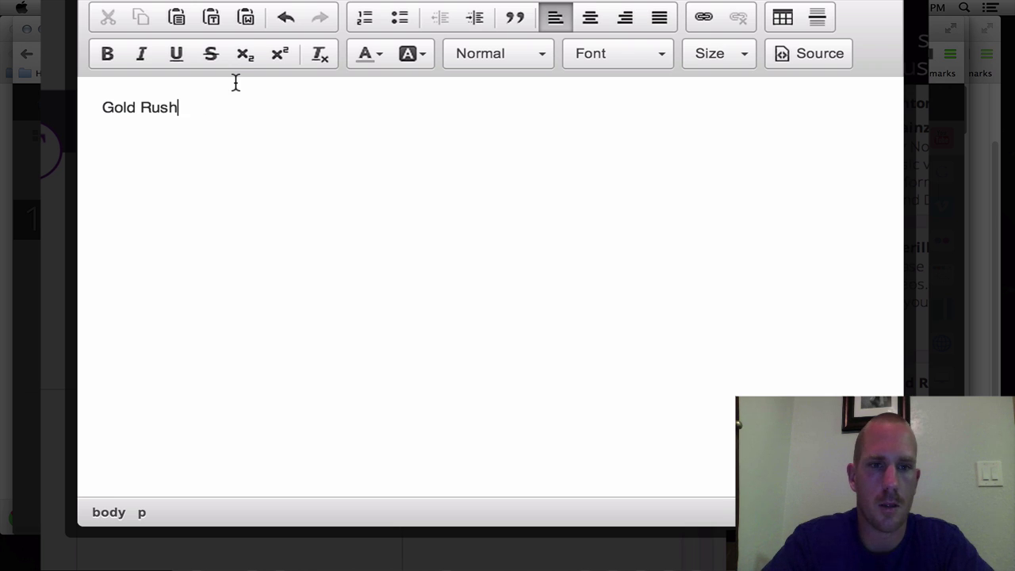
# Make the "Gold Rush" text bold and give it a black background colour
pyautogui.moveTo(218, 105); pyautogui.dragTo(103, 108)
pyautogui.click(112, 58)
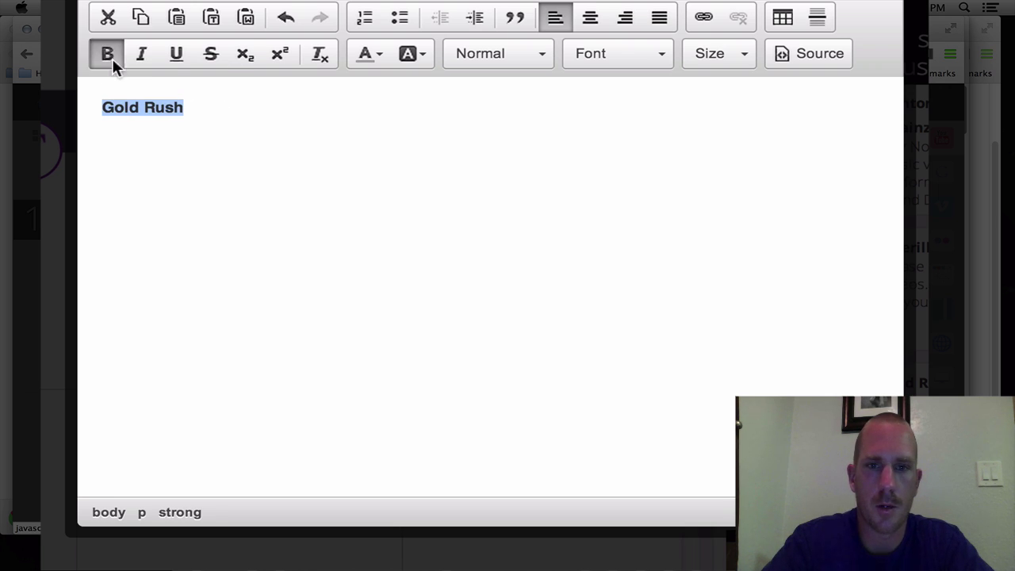
pyautogui.click(412, 55)
pyautogui.click(407, 107)
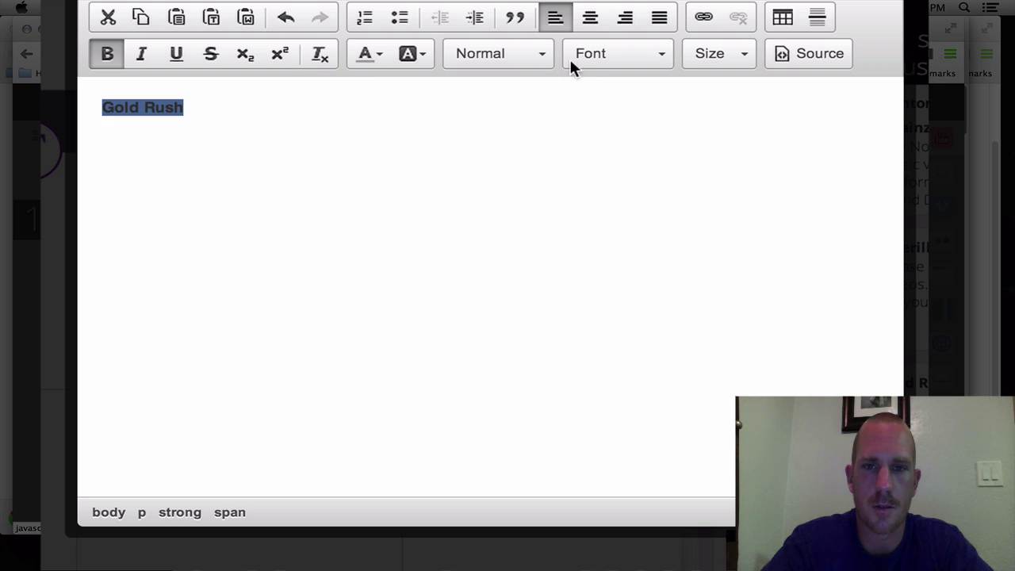
# Set the "Gold Rush" text to Comic Sans at size 36 and finish editing the text tile
pyautogui.click(628, 57)
pyautogui.click(644, 138)
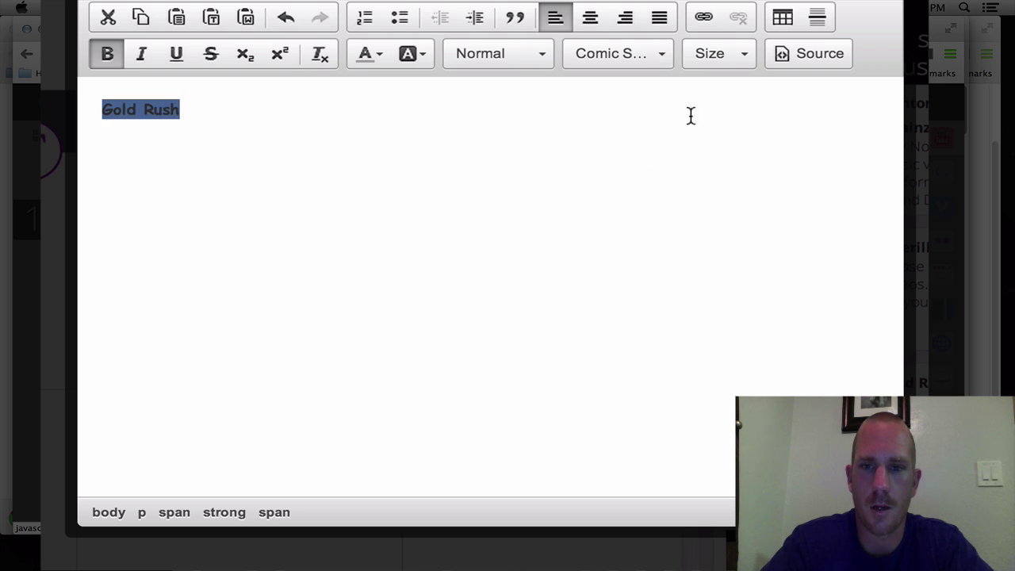
pyautogui.click(734, 56)
pyautogui.scroll(-5, 757, 219)
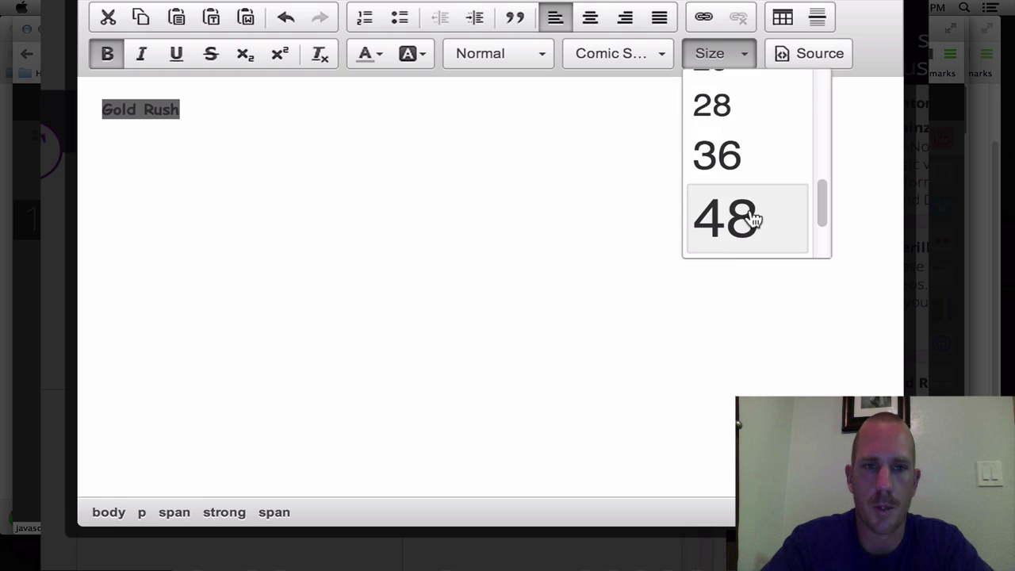
pyautogui.click(738, 173)
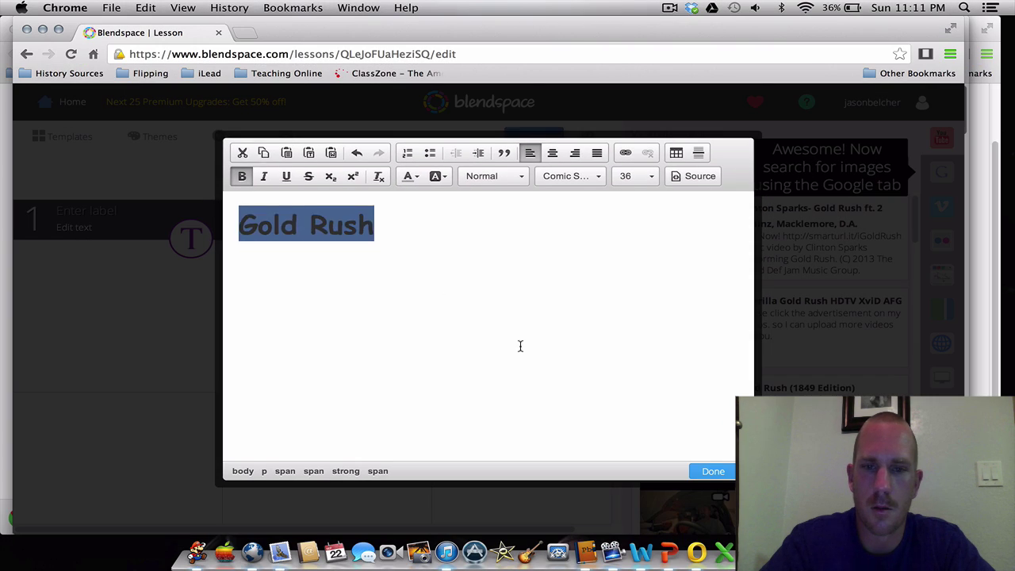
pyautogui.click(708, 472)
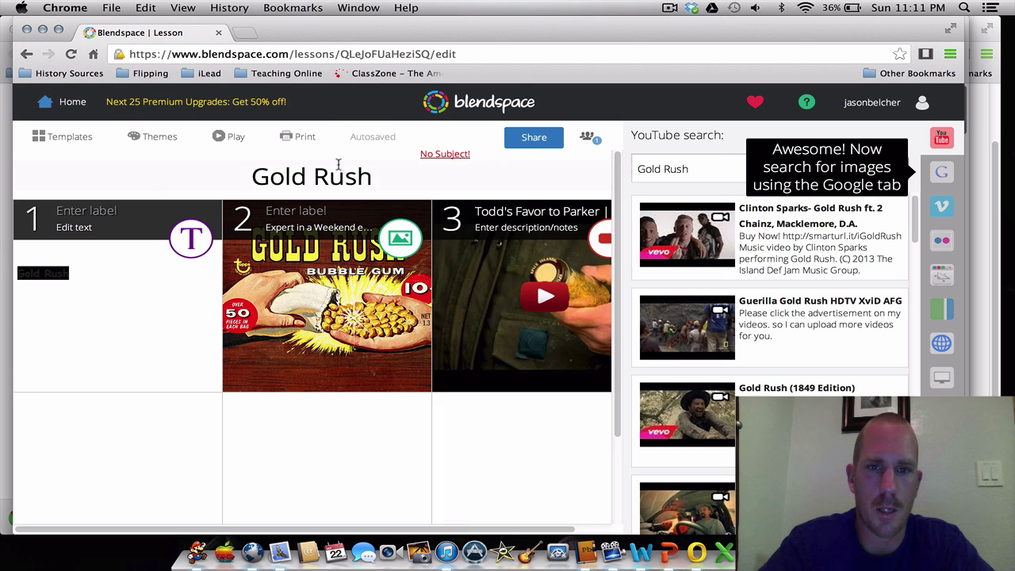
# Play the lesson, advance through the text and image tiles to the video, and pause the video
pyautogui.click(223, 137)
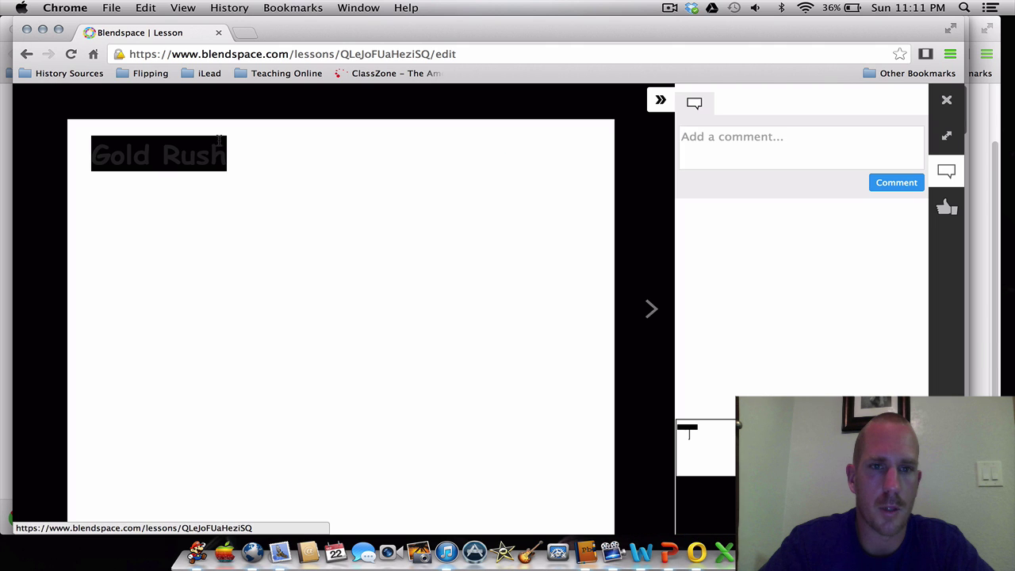
pyautogui.click(650, 310)
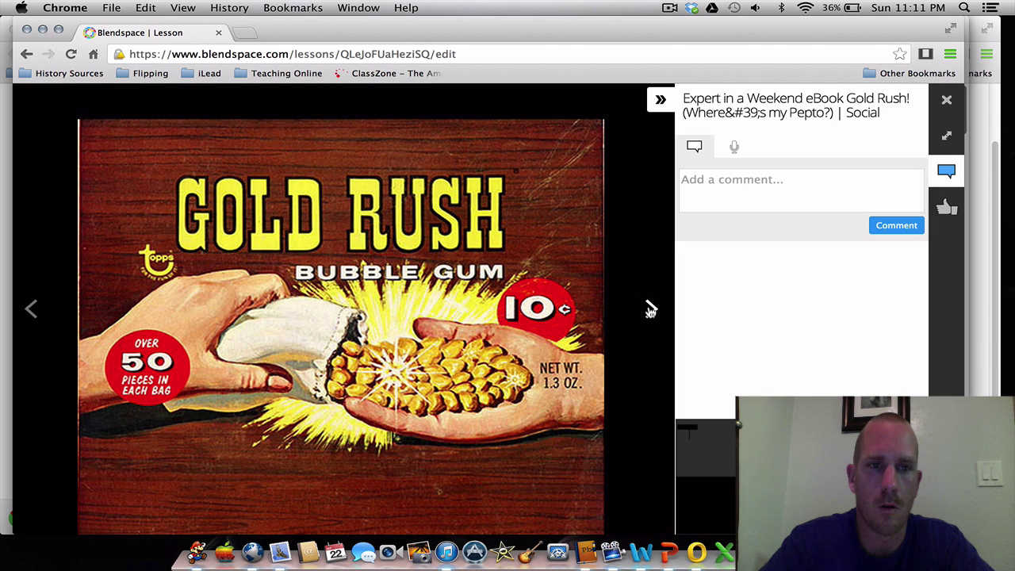
pyautogui.click(650, 310)
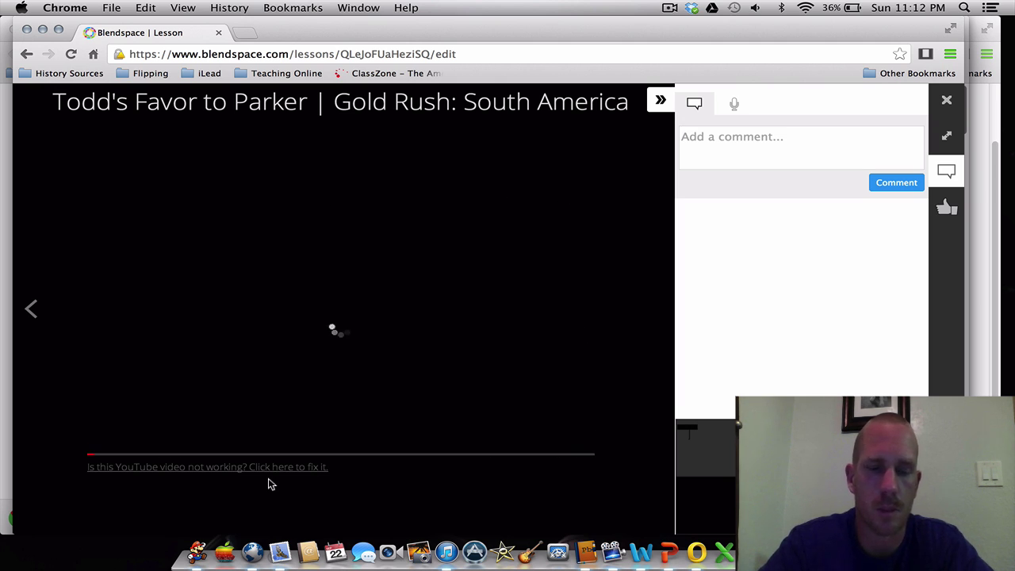
pyautogui.moveTo(253, 338)
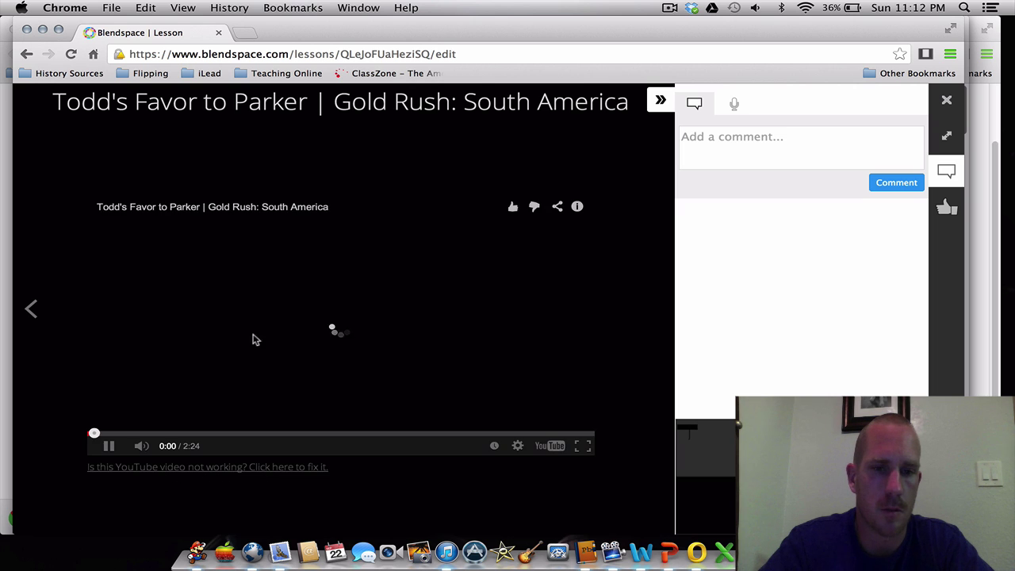
pyautogui.click(111, 447)
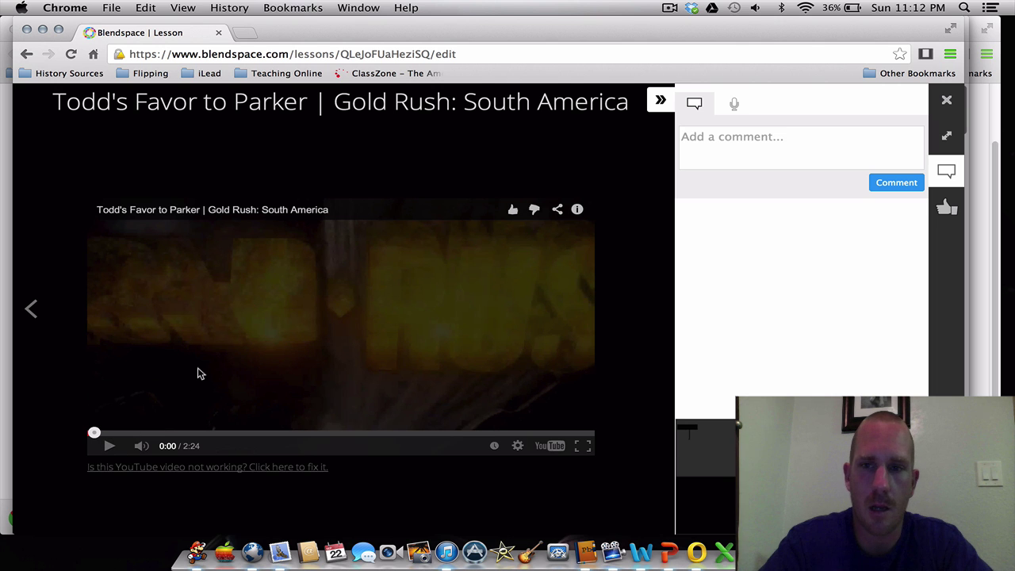